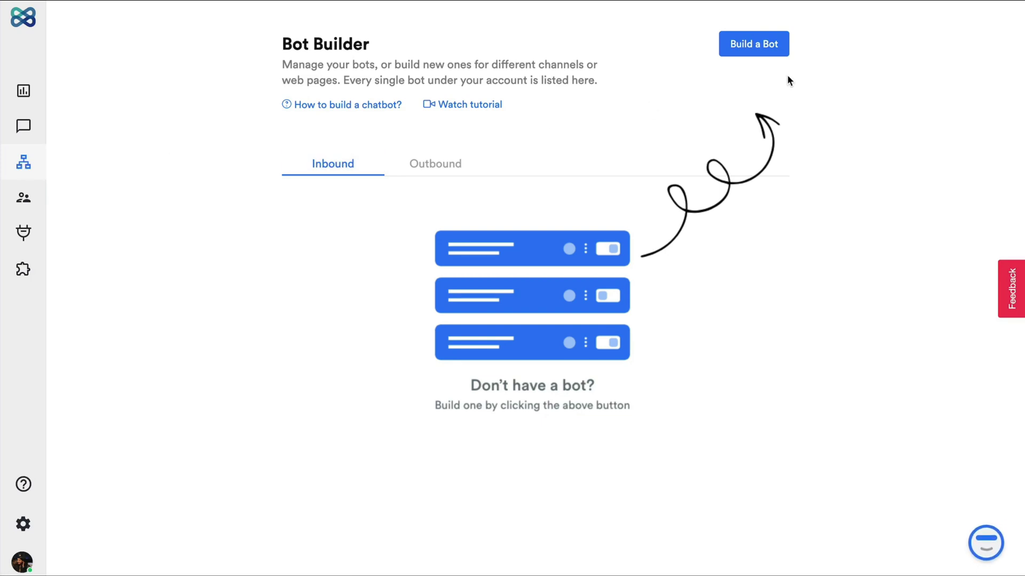
# Start a new inbound bot from the Build a Bot menu.
pyautogui.click(759, 56)
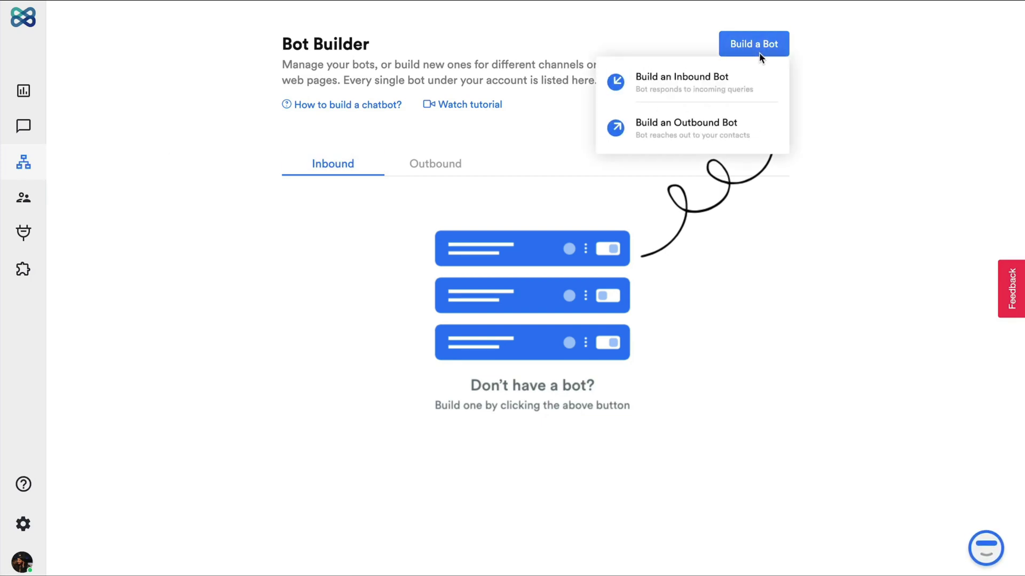
pyautogui.click(709, 77)
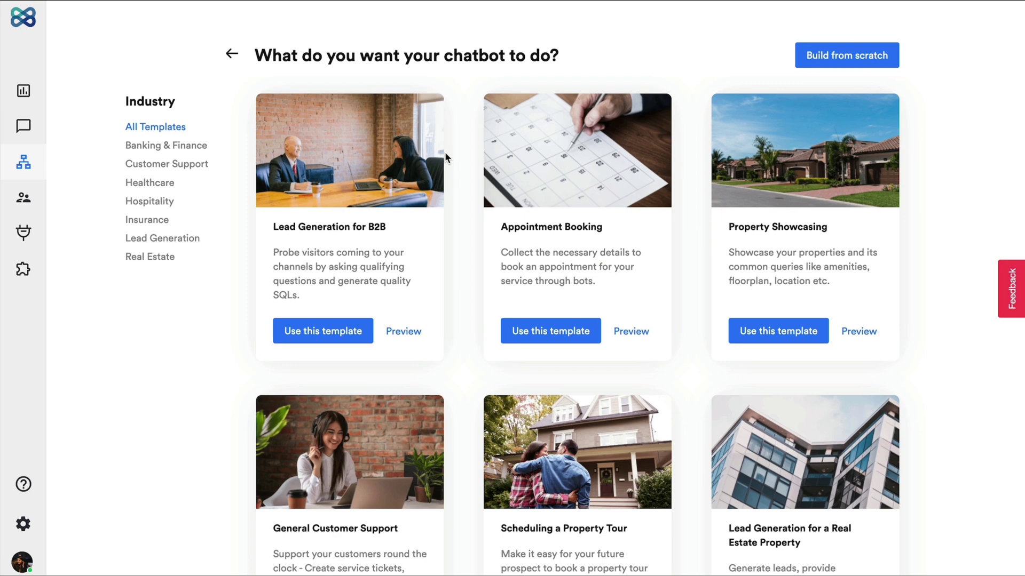
pyautogui.scroll(-2, 444, 151)
pyautogui.scroll(-3, 444, 151)
pyautogui.scroll(-8, 444, 151)
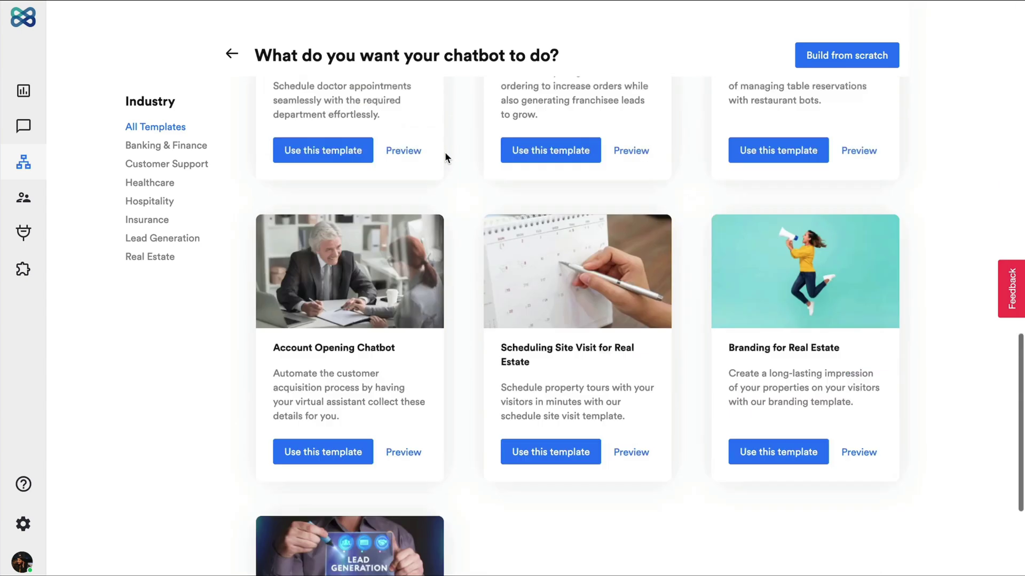
pyautogui.scroll(-3, 444, 151)
pyautogui.scroll(15, 443, 151)
pyautogui.scroll(2, 444, 151)
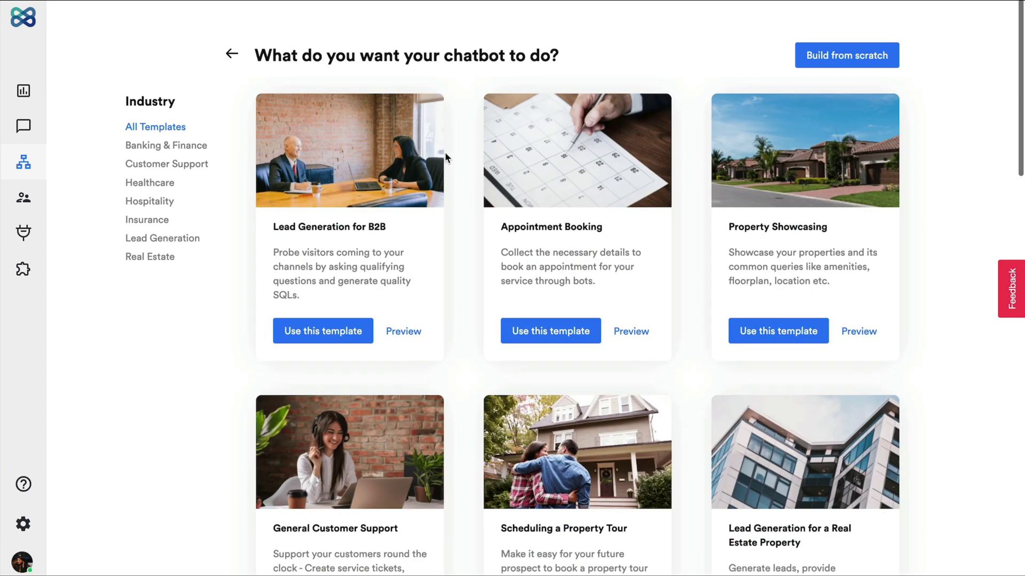
# Create a blank bot from scratch and rename it 'Lead generation bot'.
pyautogui.click(852, 57)
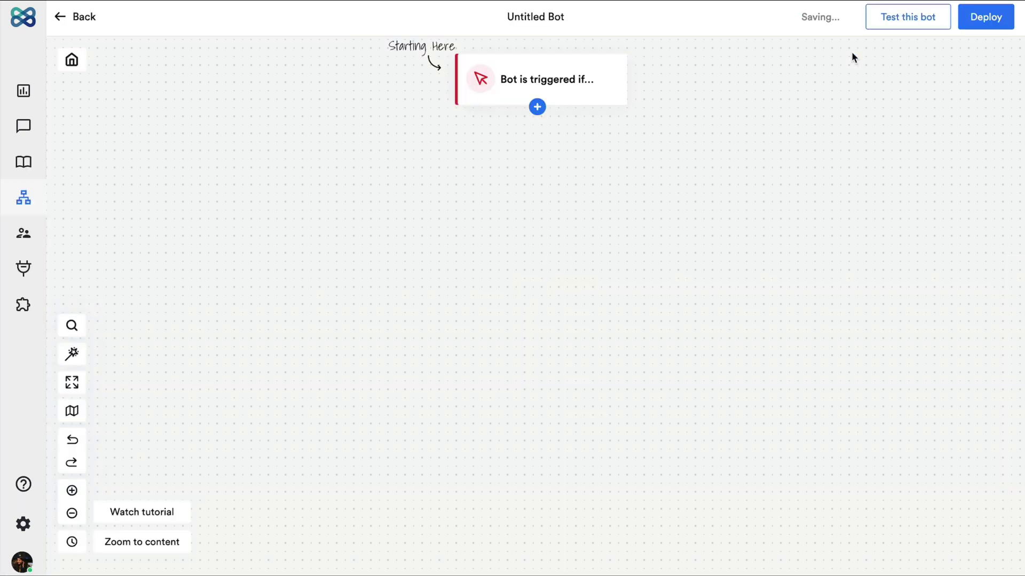
pyautogui.click(563, 17)
pyautogui.write('Lead generation')
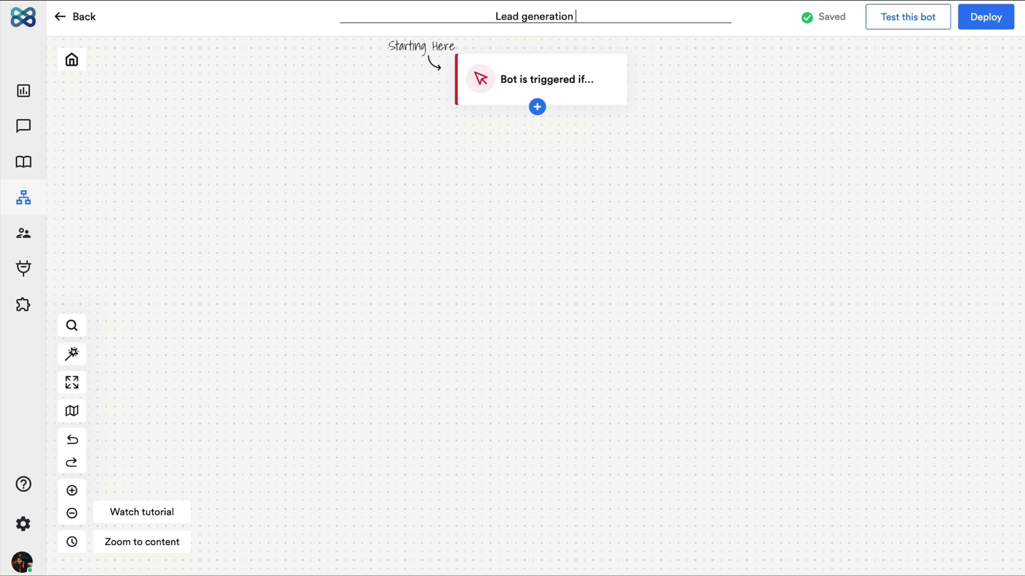
pyautogui.write('bot')
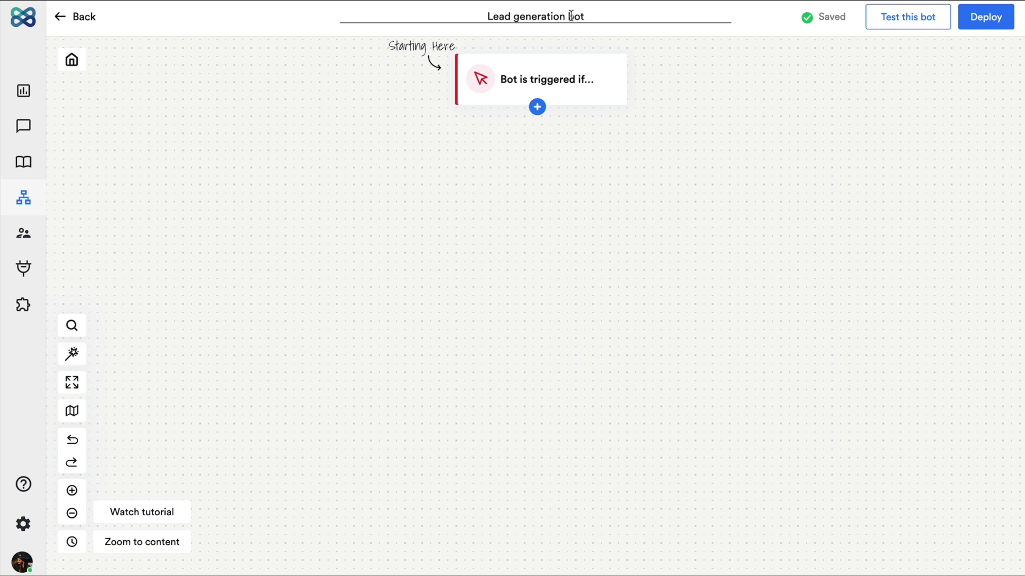
# Add a 'Greetings' message block reading 'Welcome to ACME Corp 😊' after the trigger.
pyautogui.click(537, 107)
pyautogui.scroll(-3, 552, 209)
pyautogui.scroll(-3, 552, 210)
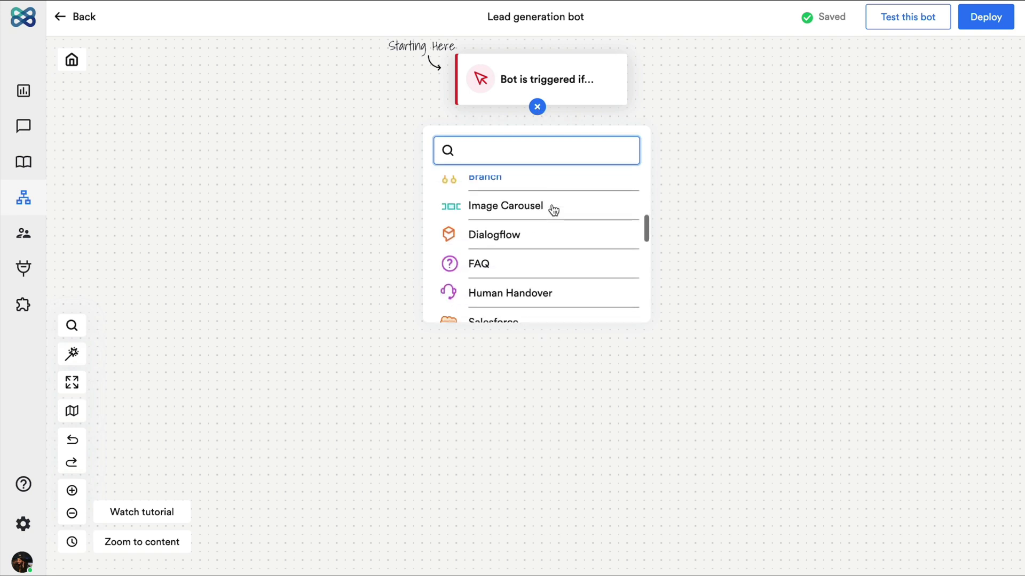
pyautogui.scroll(-3, 552, 211)
pyautogui.scroll(-3, 552, 209)
pyautogui.scroll(-3, 552, 210)
pyautogui.scroll(5, 553, 210)
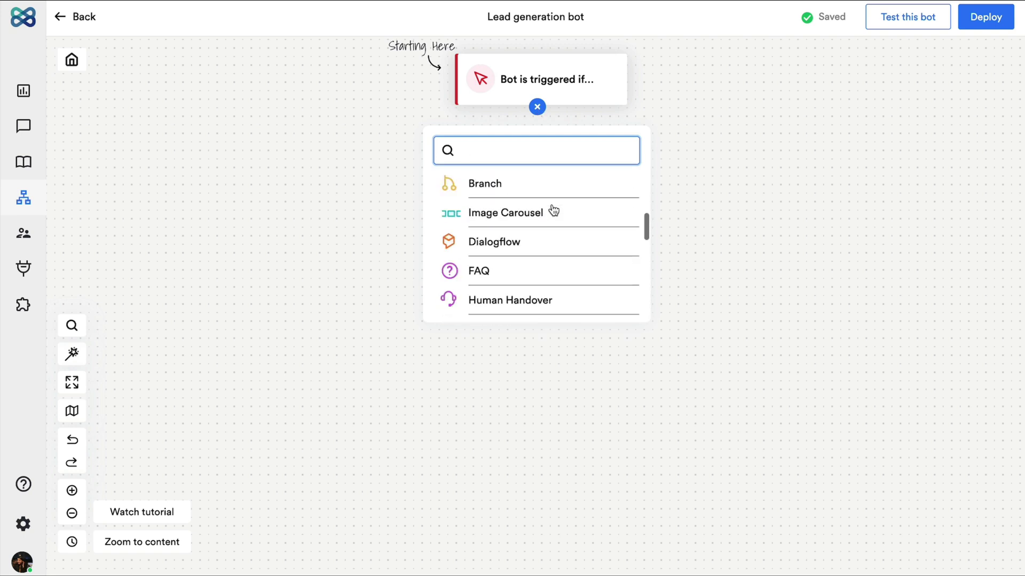
pyautogui.scroll(5, 552, 209)
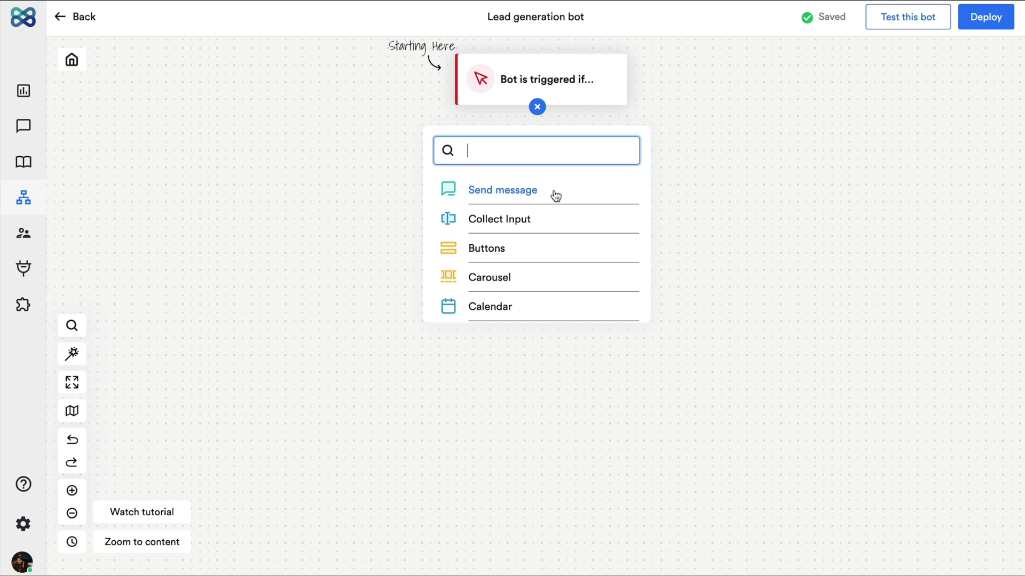
pyautogui.click(556, 196)
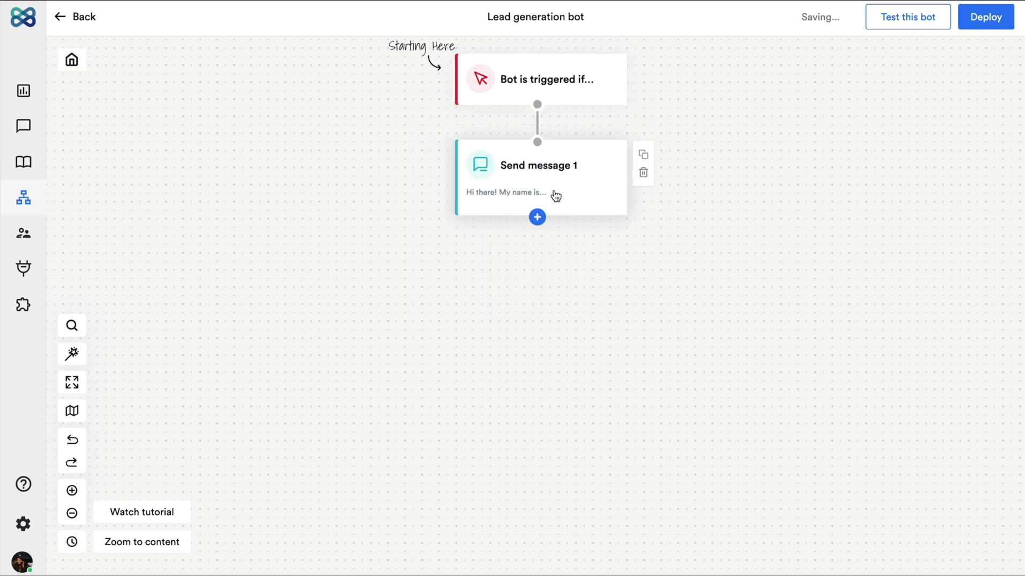
pyautogui.tripleClick(901, 122)
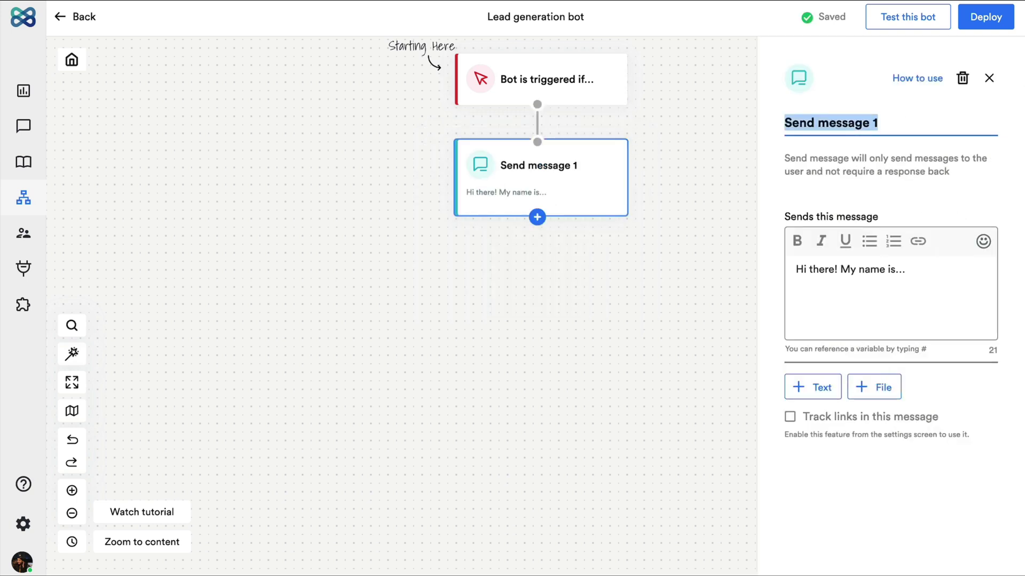
pyautogui.write('Greetings')
pyautogui.tripleClick(907, 282)
pyautogui.write('Welcome to ACME Corp')
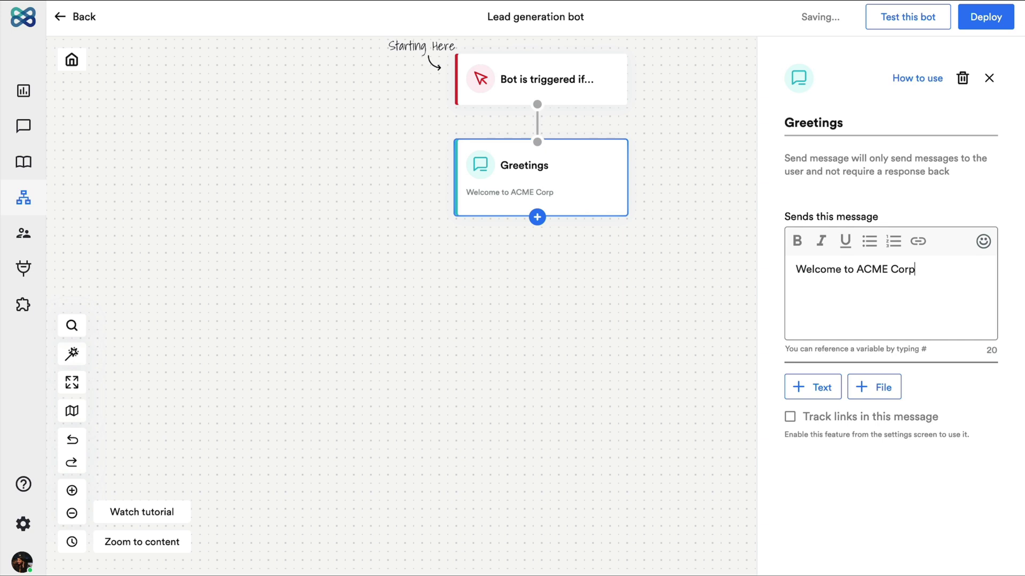
pyautogui.write(' 😊')
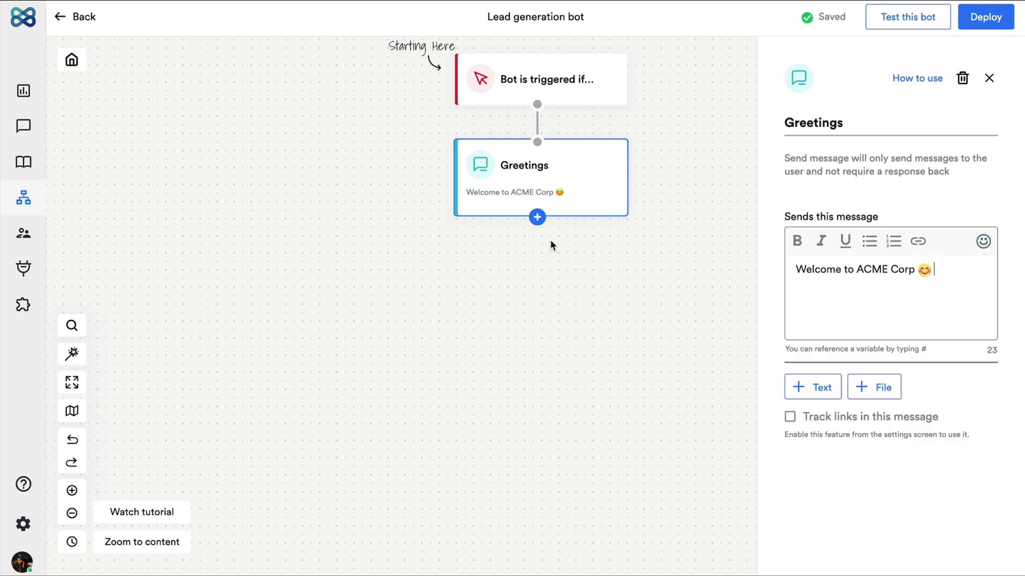
pyautogui.click(537, 217)
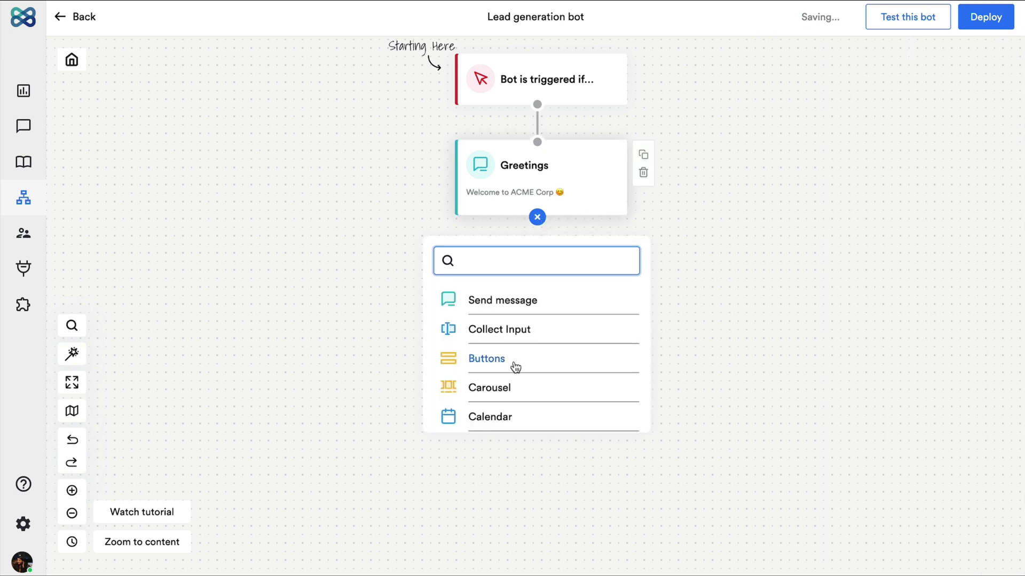
# Add an 'Options' buttons block with Talk to sales, Learn more about ACME, and Just browsing.
pyautogui.click(515, 367)
pyautogui.write('Options')
pyautogui.tripleClick(945, 280)
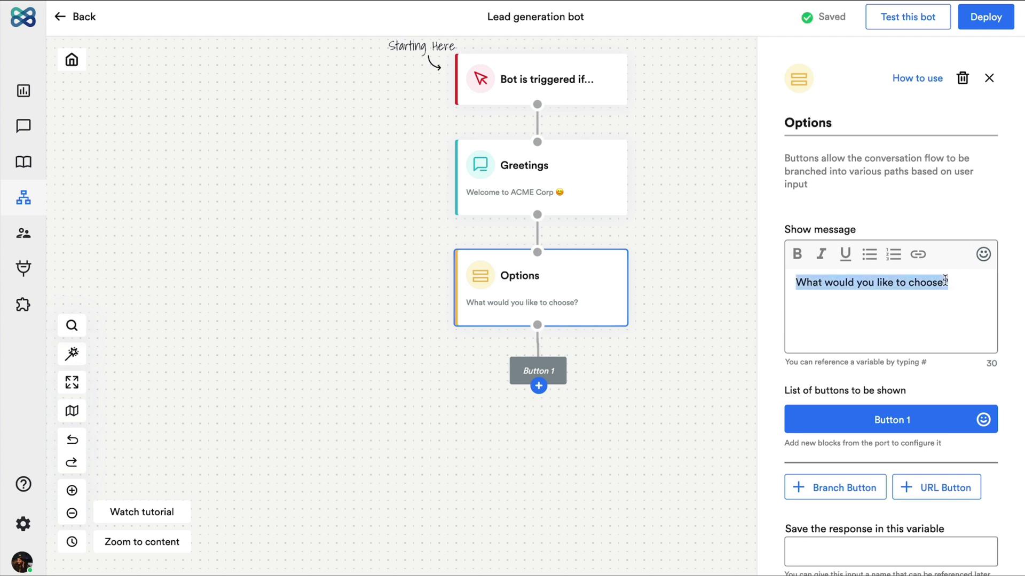
pyautogui.write('How can I help you today?')
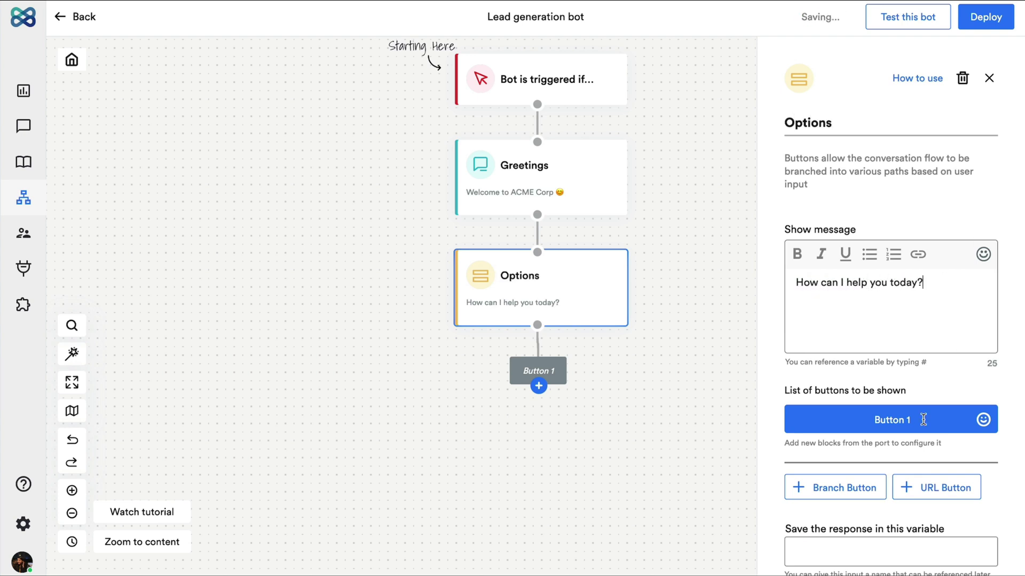
pyautogui.write('Talk to sales')
pyautogui.press('Return')
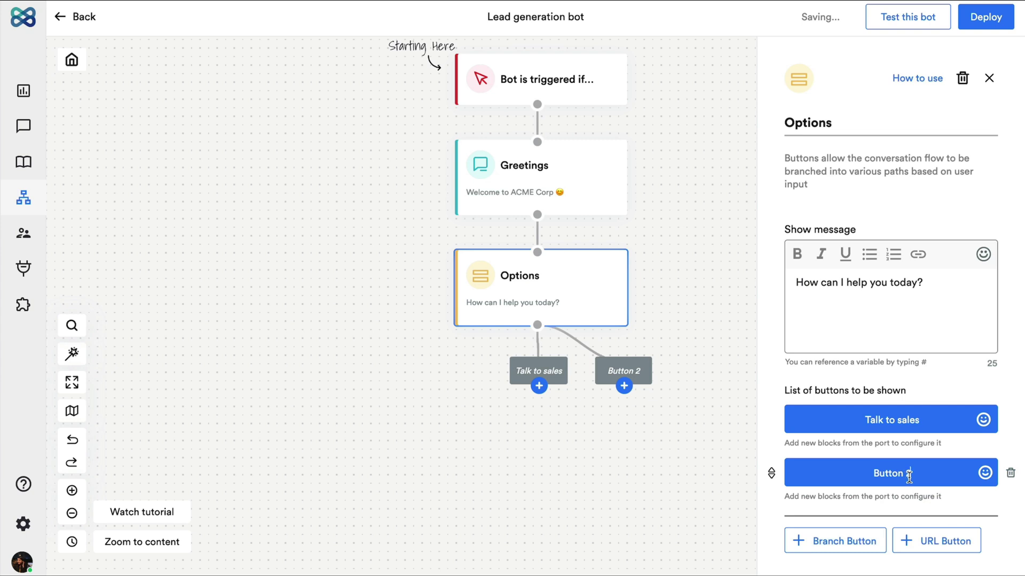
pyautogui.write('Learn more about ACME')
pyautogui.press('Return')
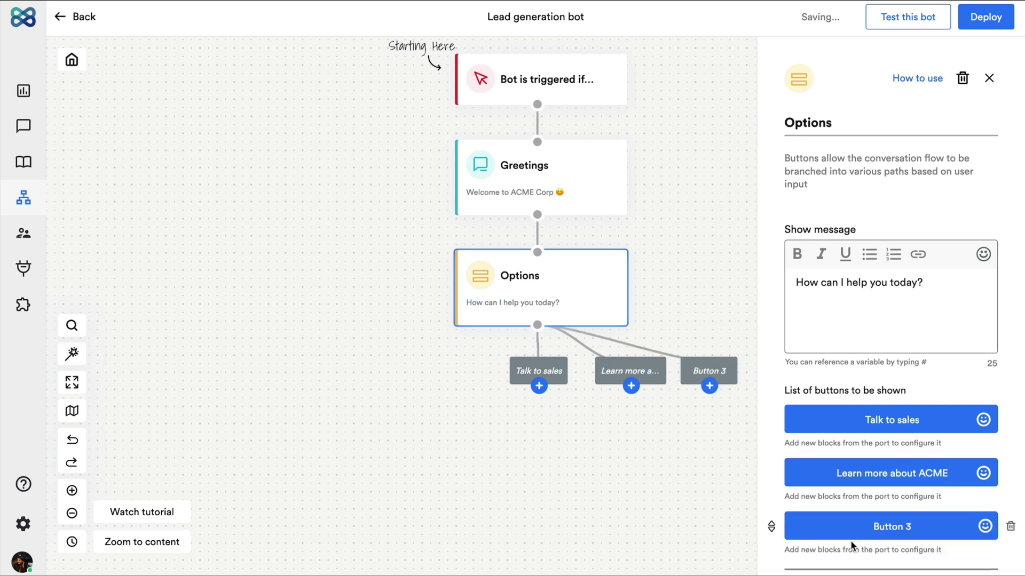
pyautogui.click(539, 391)
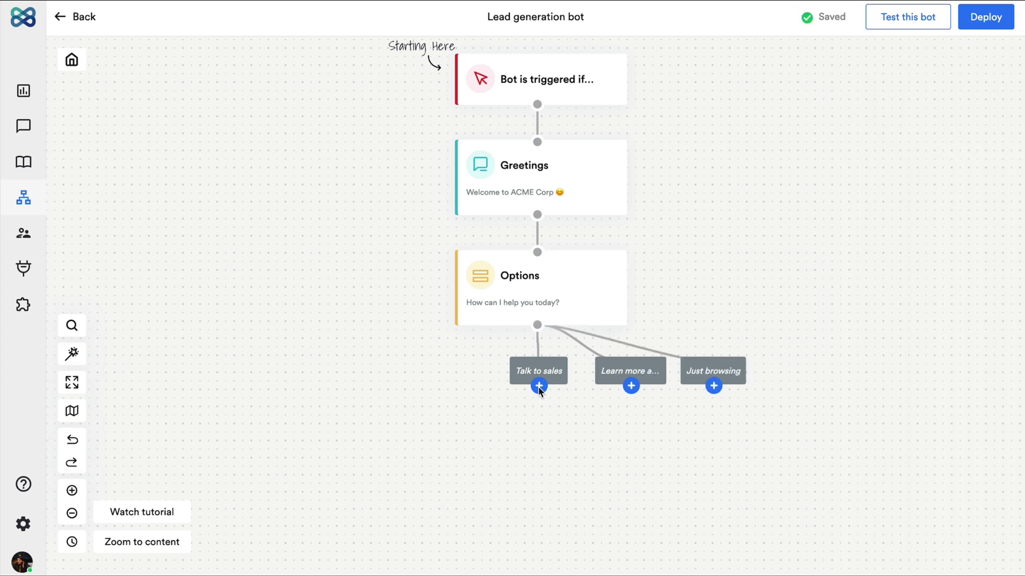
# Under Talk to sales, add a 'Collect response for call' input block asking what the visitor needs.
pyautogui.click(539, 388)
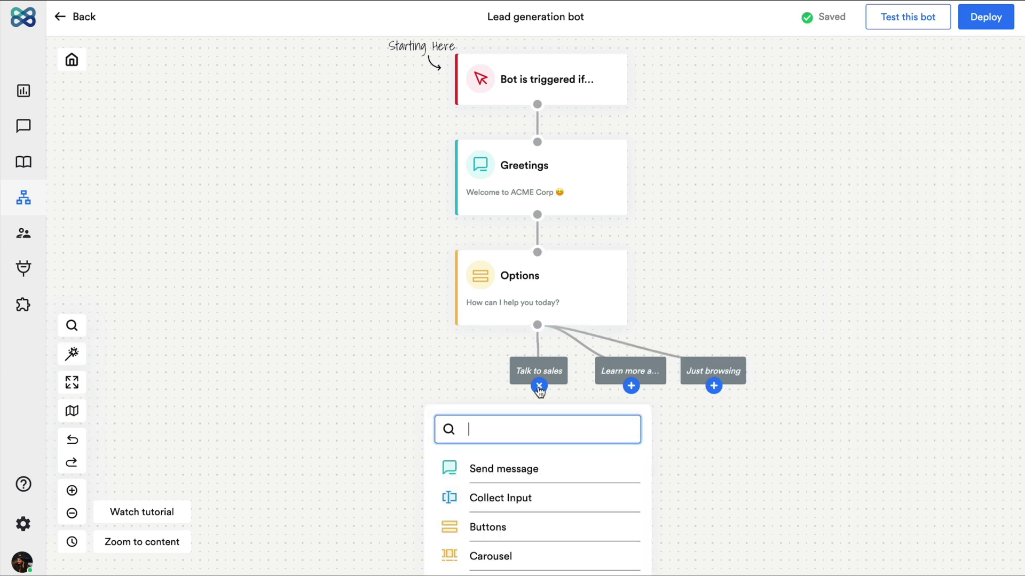
pyautogui.click(500, 499)
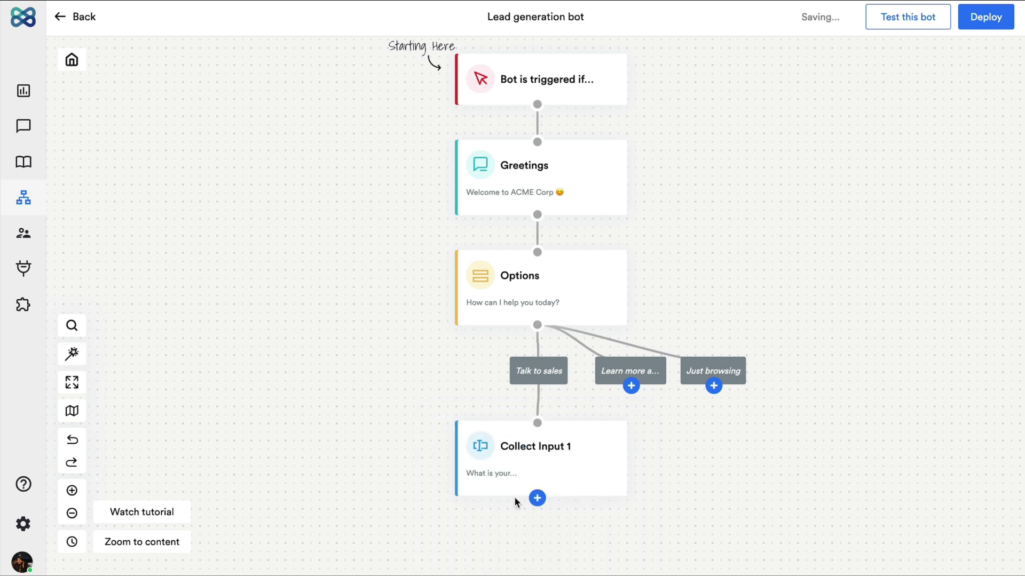
pyautogui.click(609, 428)
pyautogui.press('BackSpace')
pyautogui.press('BackSpace')
pyautogui.press('BackSpace')
pyautogui.write('response for call')
pyautogui.press('Tab')
pyautogui.write('S')
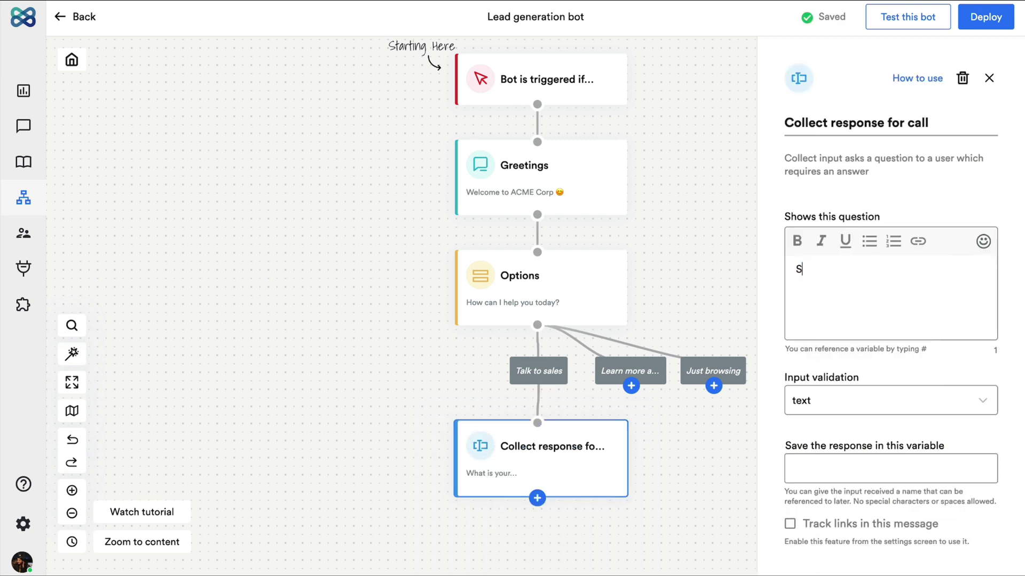
pyautogui.write('ure, can you help describe what you are looking for?')
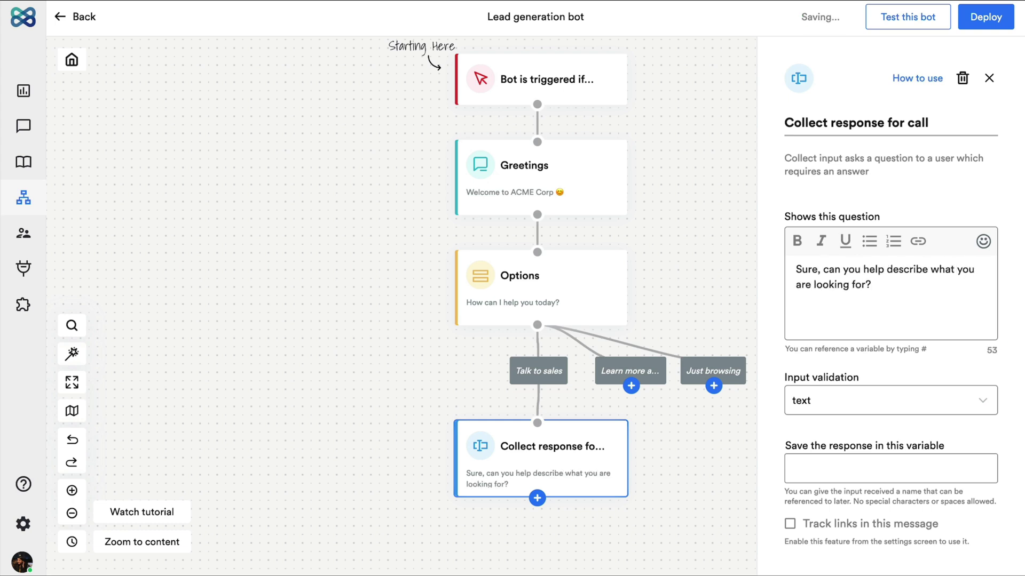
pyautogui.press('Tab')
pyautogui.press('Tab')
pyautogui.write('respo')
pyautogui.click(732, 461)
pyautogui.click(536, 497)
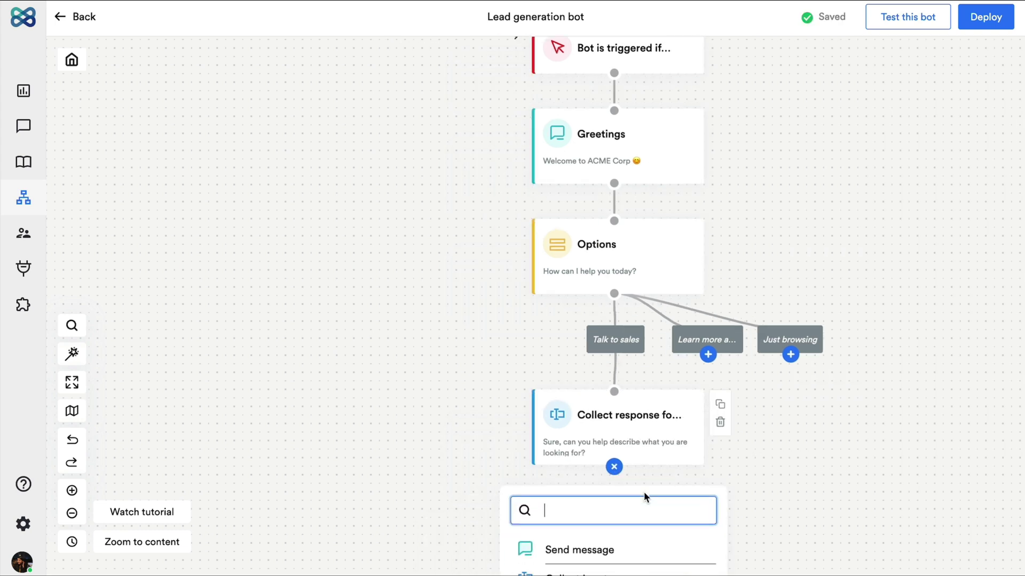
pyautogui.scroll(-3, 527, 371)
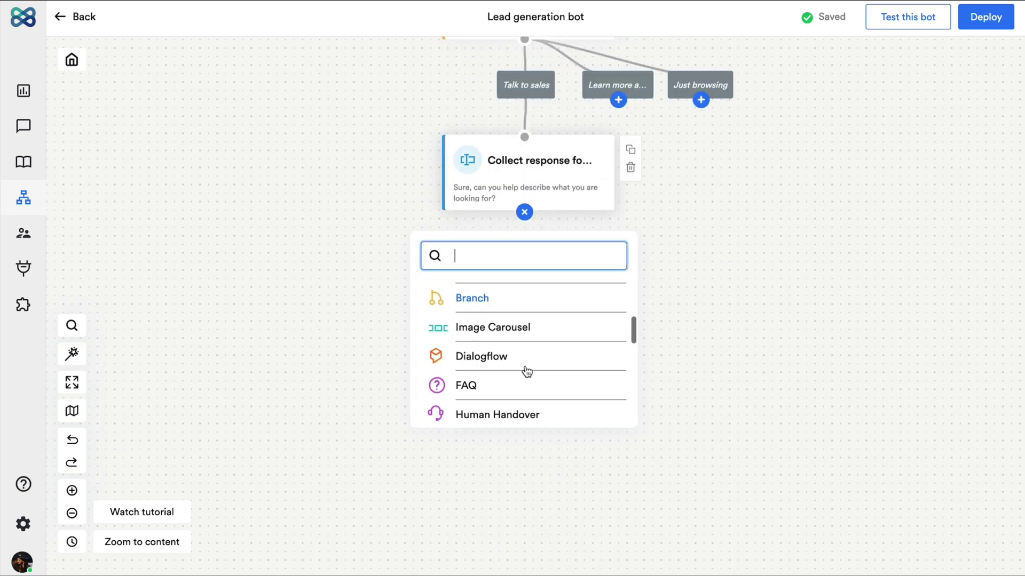
pyautogui.scroll(-2, 526, 371)
pyautogui.scroll(-2, 524, 371)
# Add a 'Contact Information' form block asking for the visitor's contact details.
pyautogui.click(476, 383)
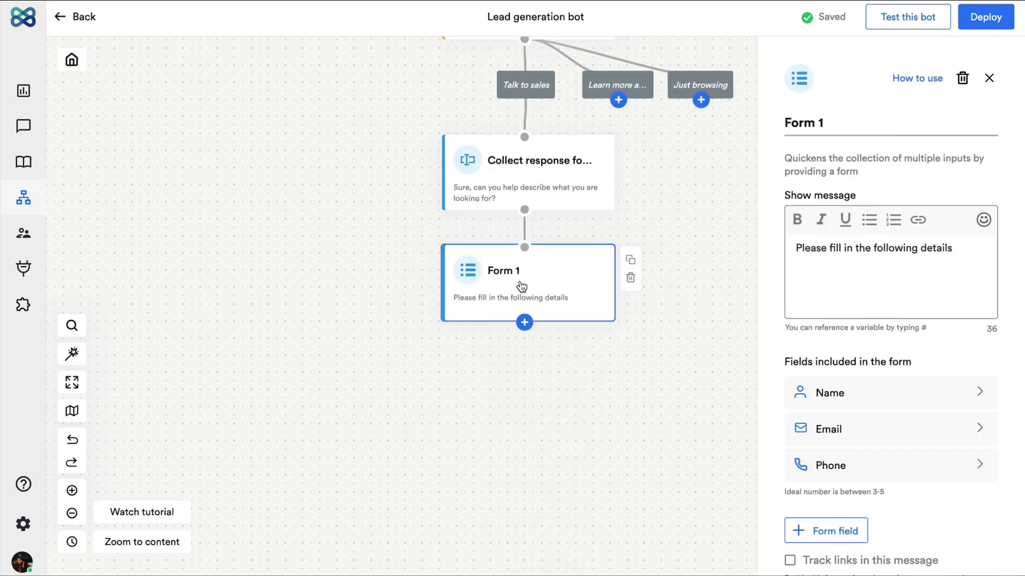
pyautogui.tripleClick(837, 122)
pyautogui.write('Contact Information')
pyautogui.tripleClick(901, 244)
pyautogui.write('Alright, could you provide your ')
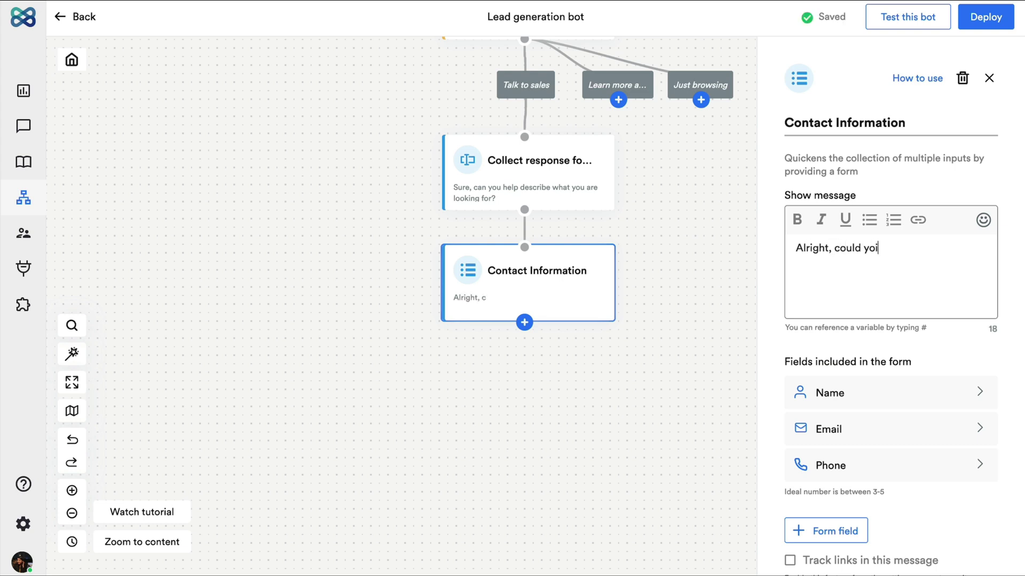
pyautogui.write('contact details so that we can reach you?')
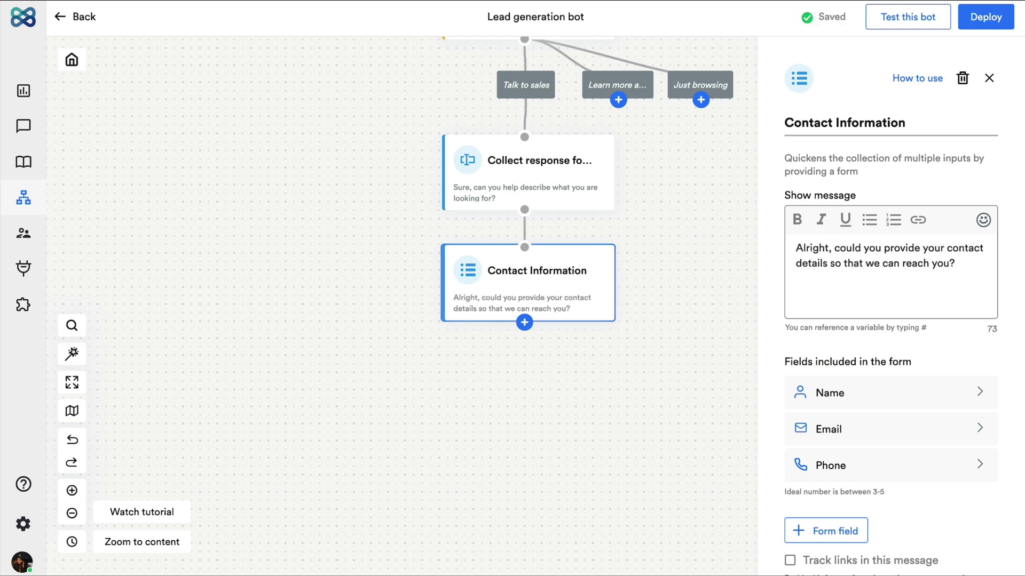
pyautogui.scroll(-1, 884, 325)
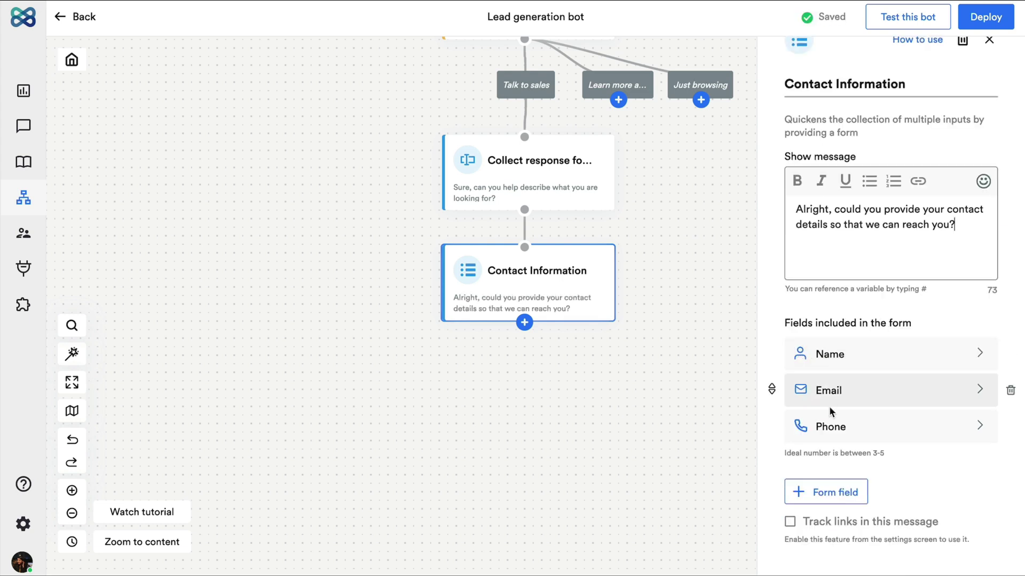
pyautogui.moveTo(890, 465)
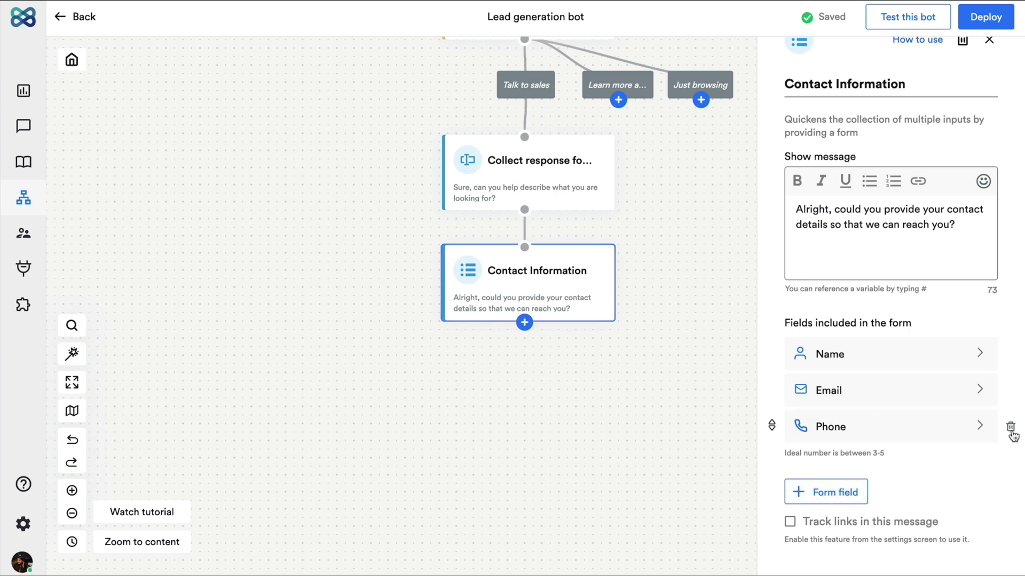
# Add a 'Thank You' message promising a representative will contact the user shortly.
pyautogui.click(729, 348)
pyautogui.click(525, 322)
pyautogui.click(510, 414)
pyautogui.write('Thank YouThank y')
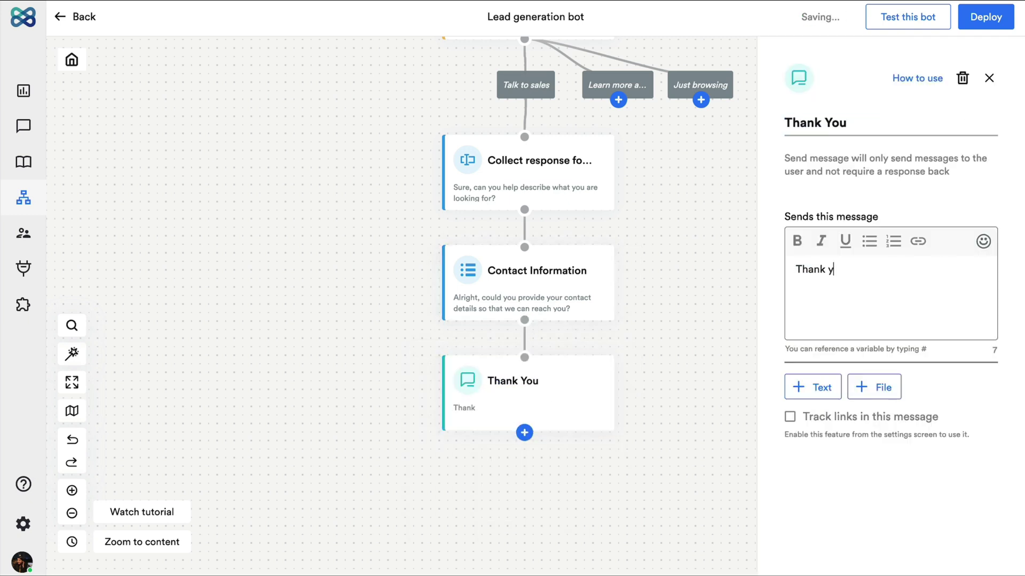
pyautogui.write('nterest in ACME. Our representative will')
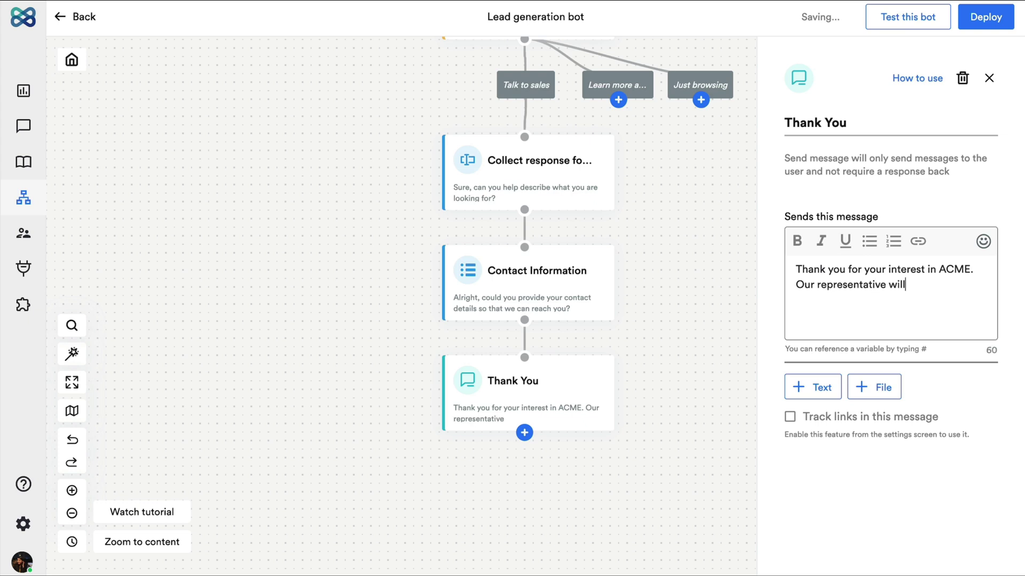
pyautogui.write(' contact you shortly')
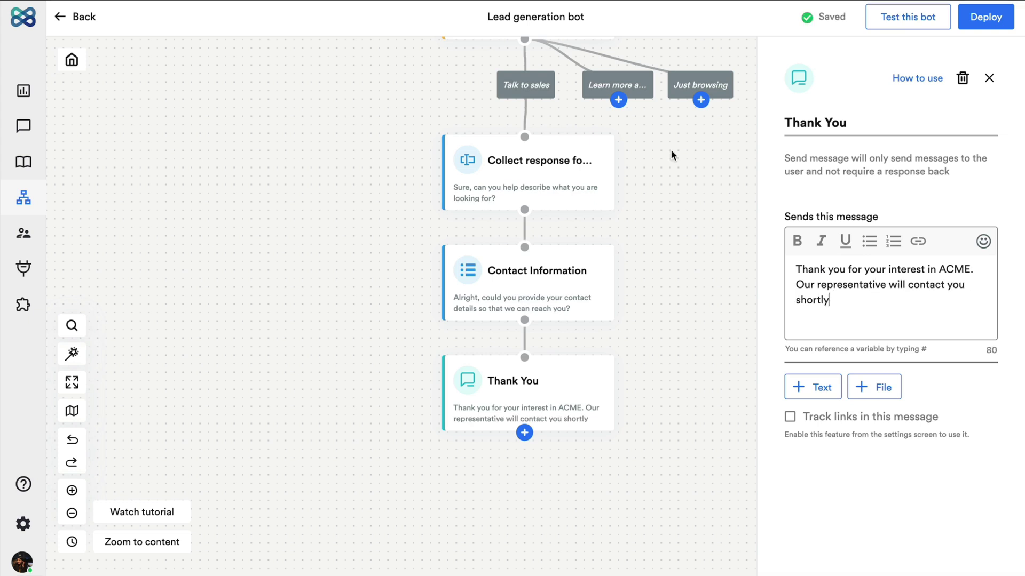
pyautogui.click(671, 155)
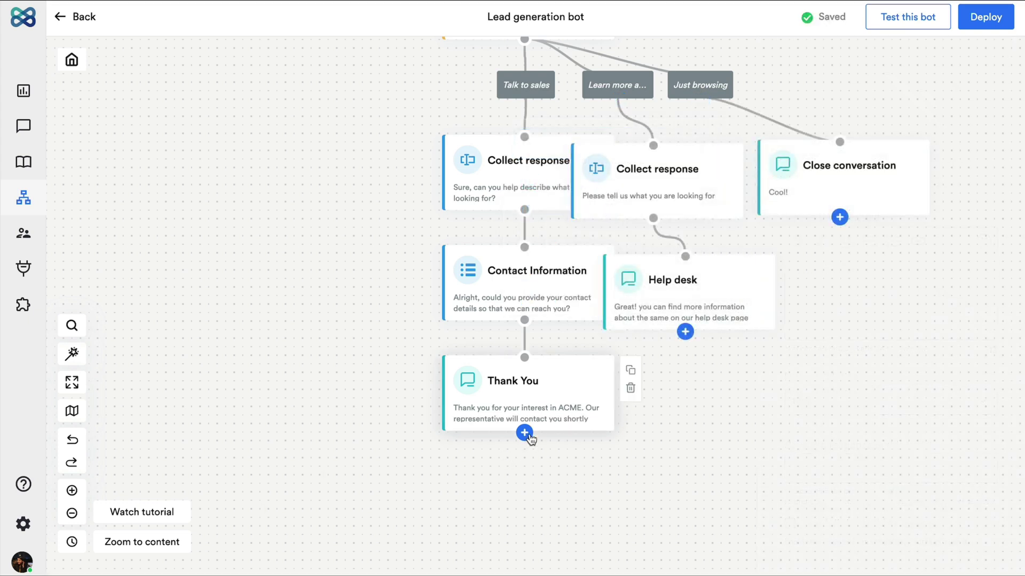
# Add a 'Lead generated via WotNot' email step with chat transcript, then auto-layout the flow.
pyautogui.click(525, 434)
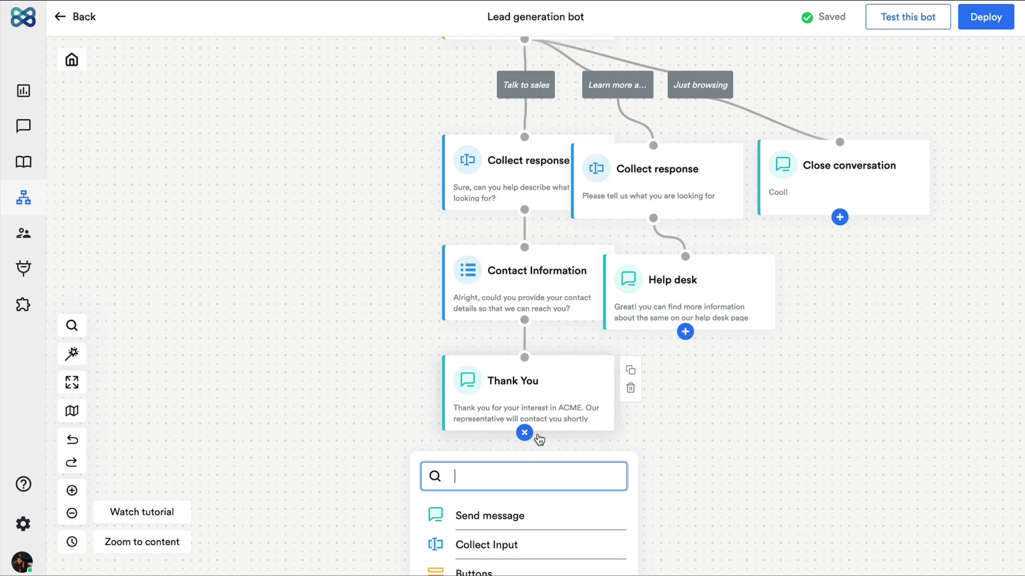
pyautogui.click(747, 480)
pyautogui.scroll(-3, 743, 366)
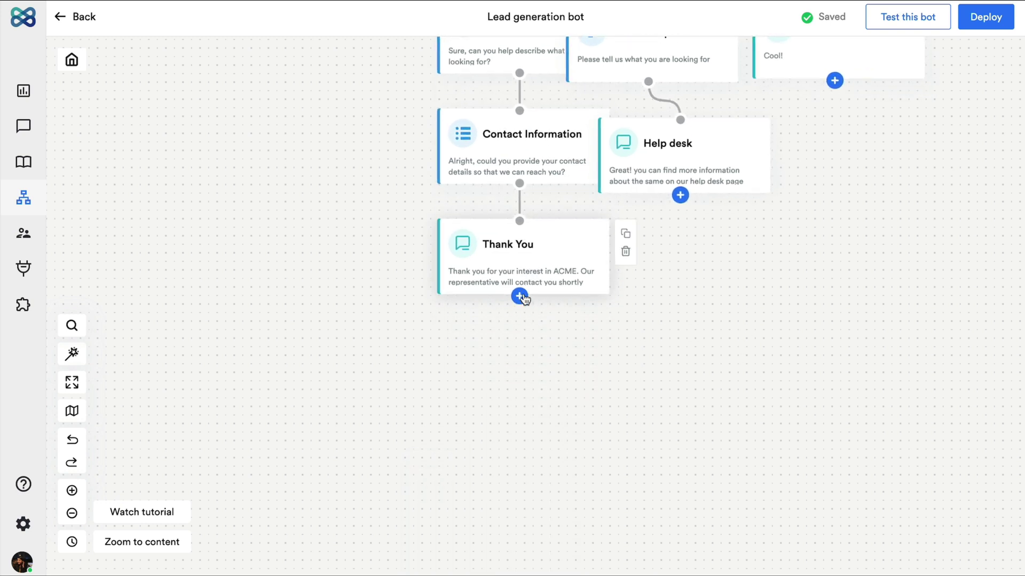
pyautogui.click(520, 298)
pyautogui.scroll(-3, 509, 424)
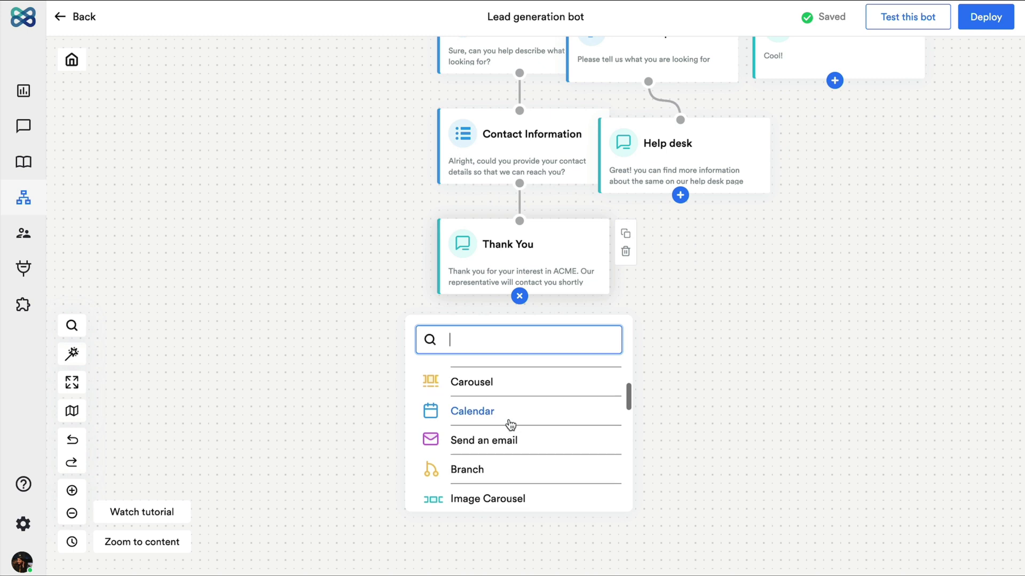
pyautogui.scroll(-1, 508, 425)
pyautogui.click(503, 420)
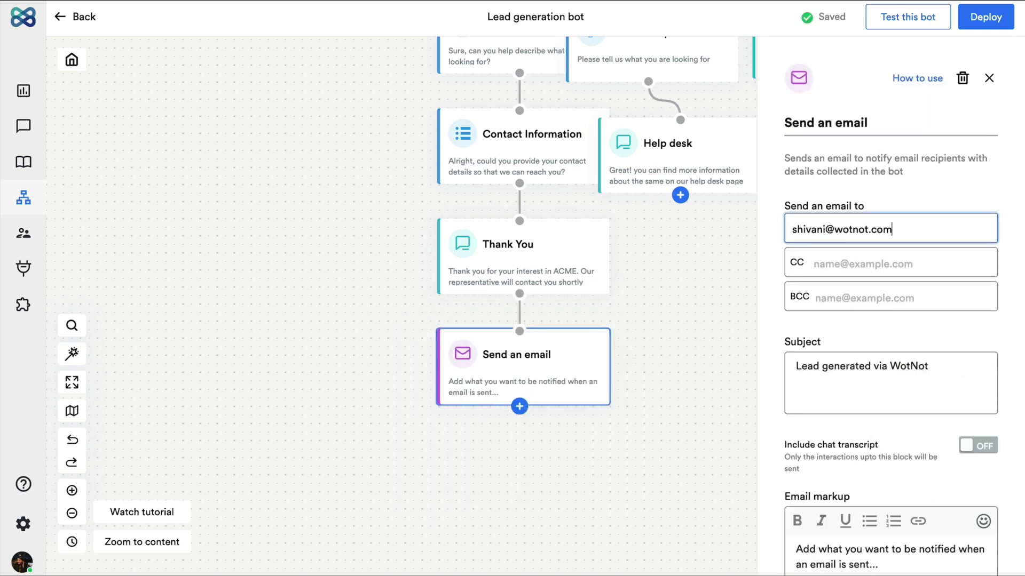
pyautogui.scroll(-3, 891, 320)
pyautogui.click(977, 269)
pyautogui.click(892, 475)
pyautogui.write('H')
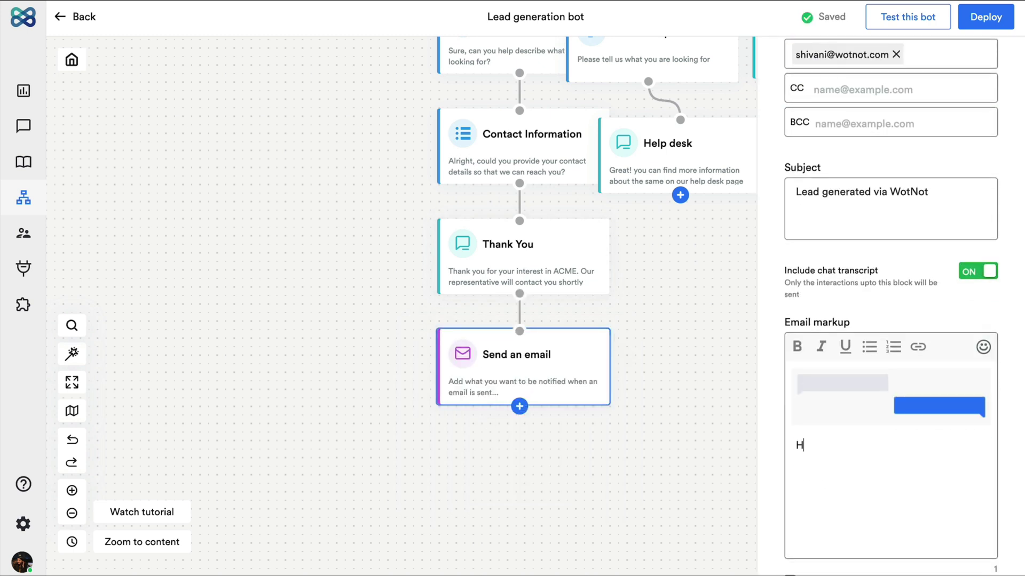
pyautogui.write("urray! We've generated a new lead")
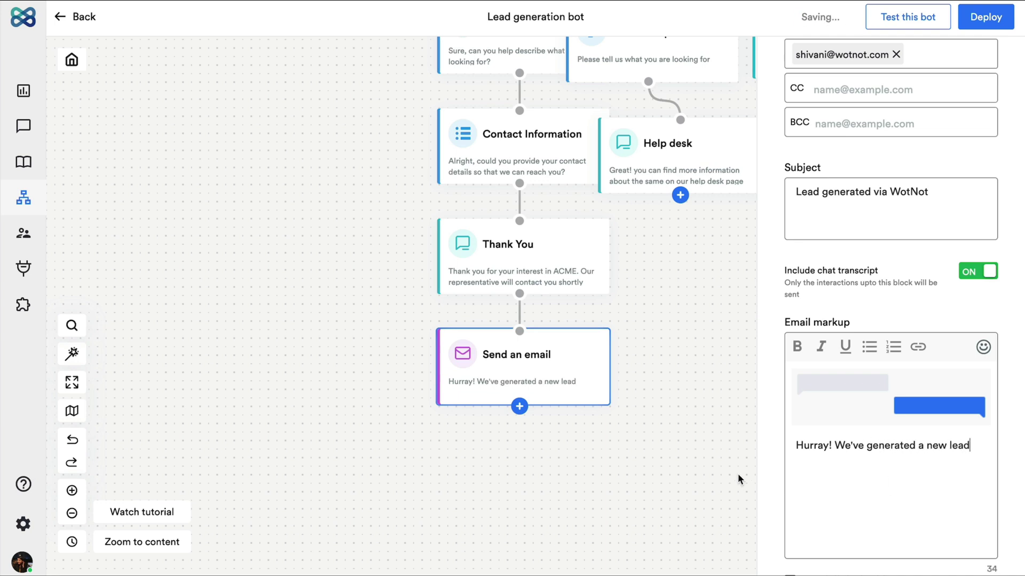
pyautogui.click(738, 475)
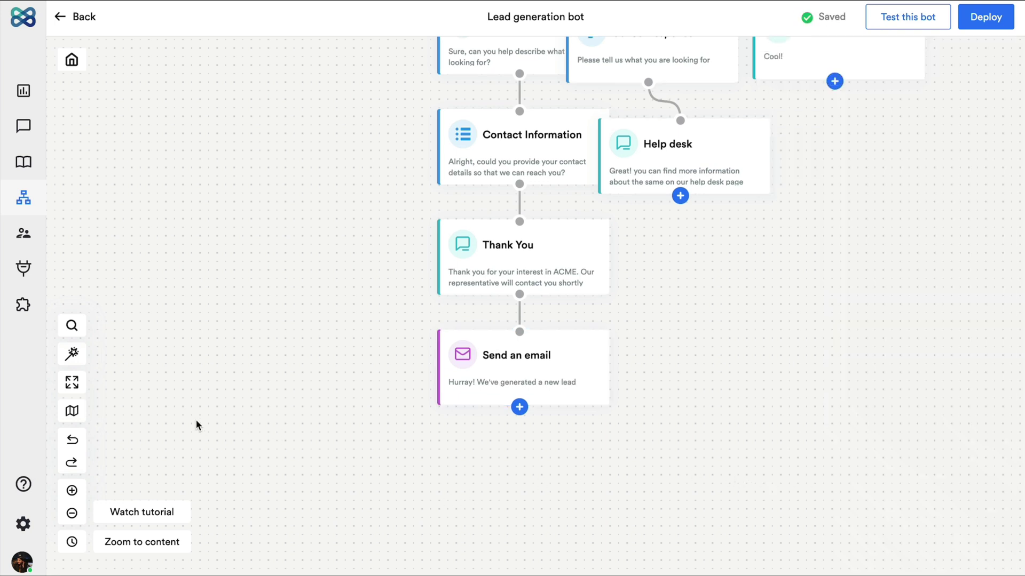
pyautogui.click(76, 364)
pyautogui.moveTo(883, 320); pyautogui.dragTo(886, 99)
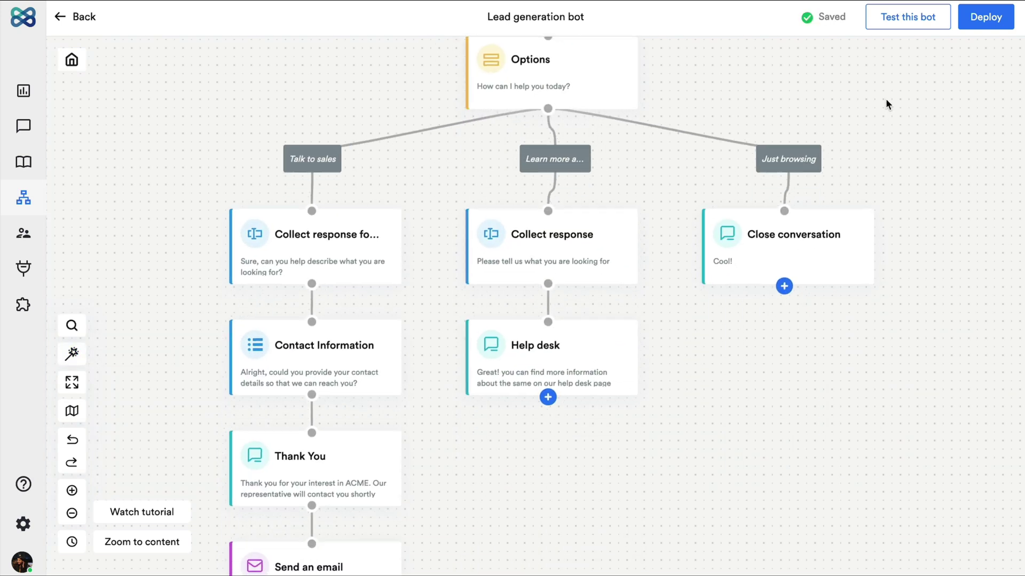
pyautogui.scroll(5, 911, 365)
# Test Talk to sales: send a pricing question and submit Name, Email and Phone.
pyautogui.click(71, 512)
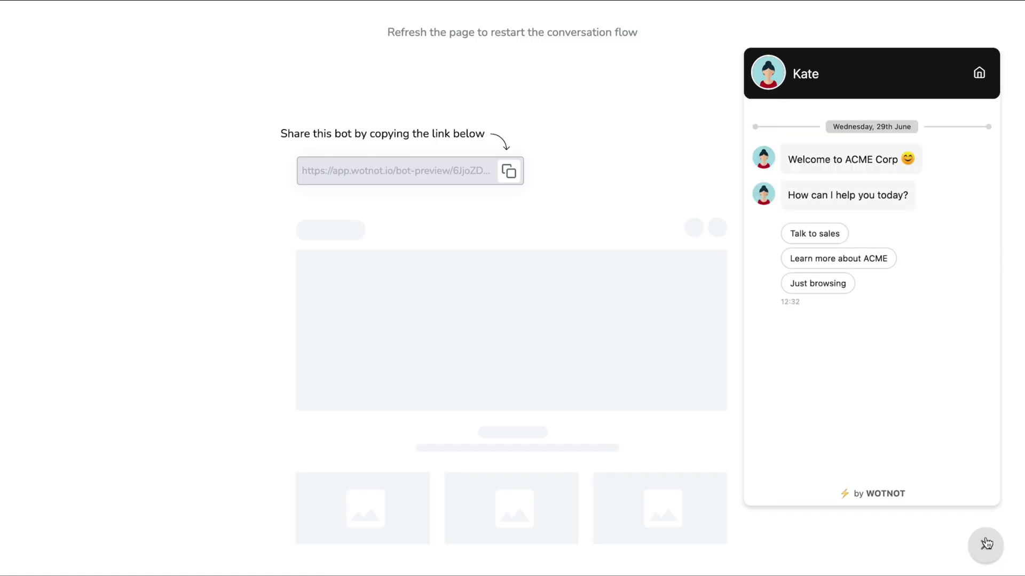
pyautogui.click(842, 233)
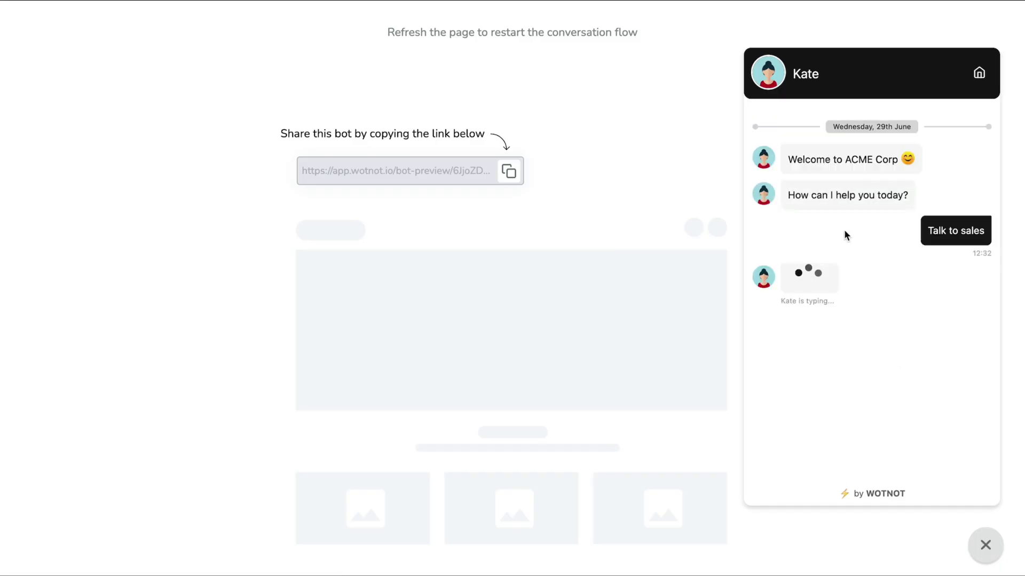
pyautogui.write('Want to know more a')
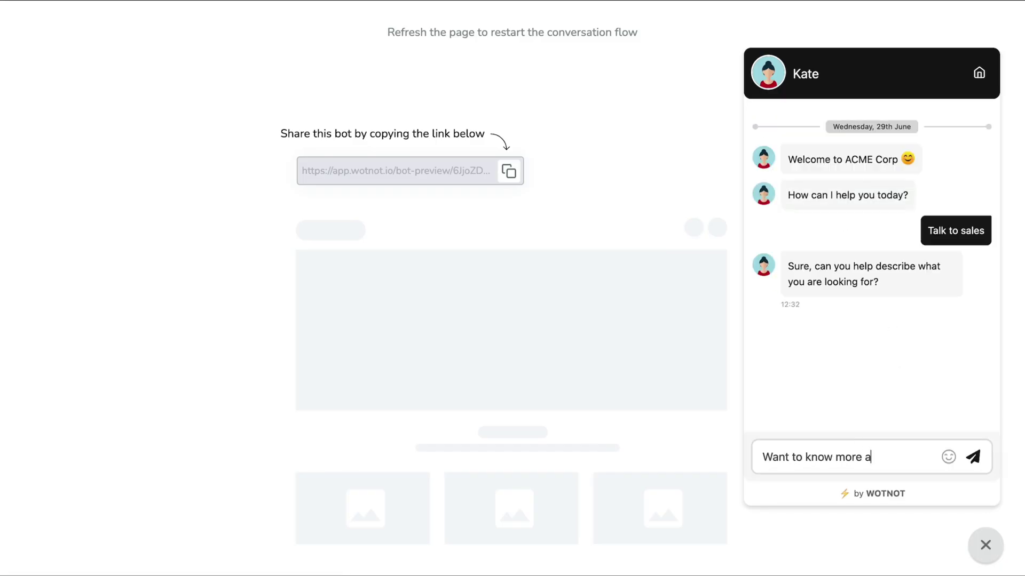
pyautogui.write('om pricing')
pyautogui.press('Return')
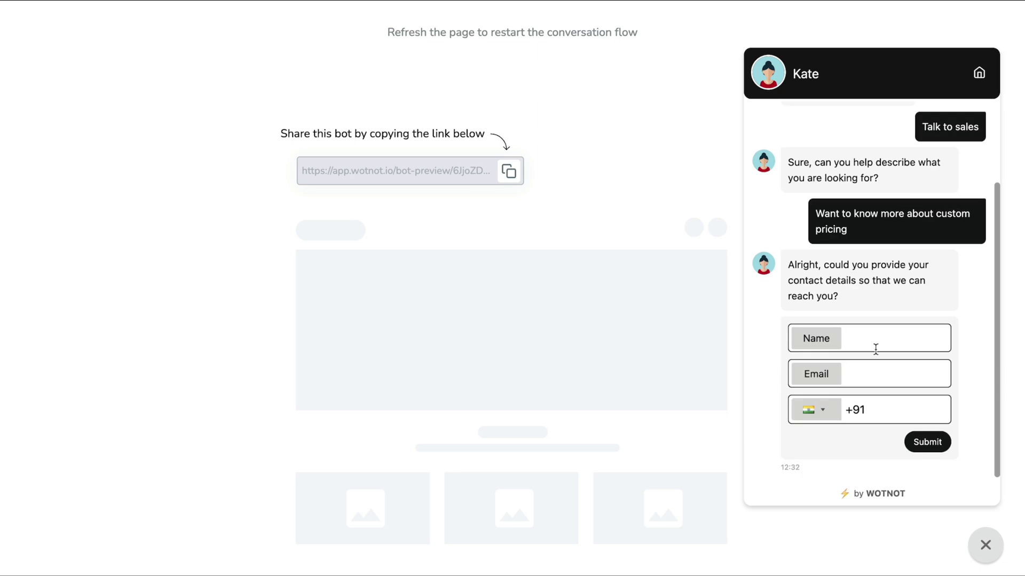
pyautogui.write('.com')
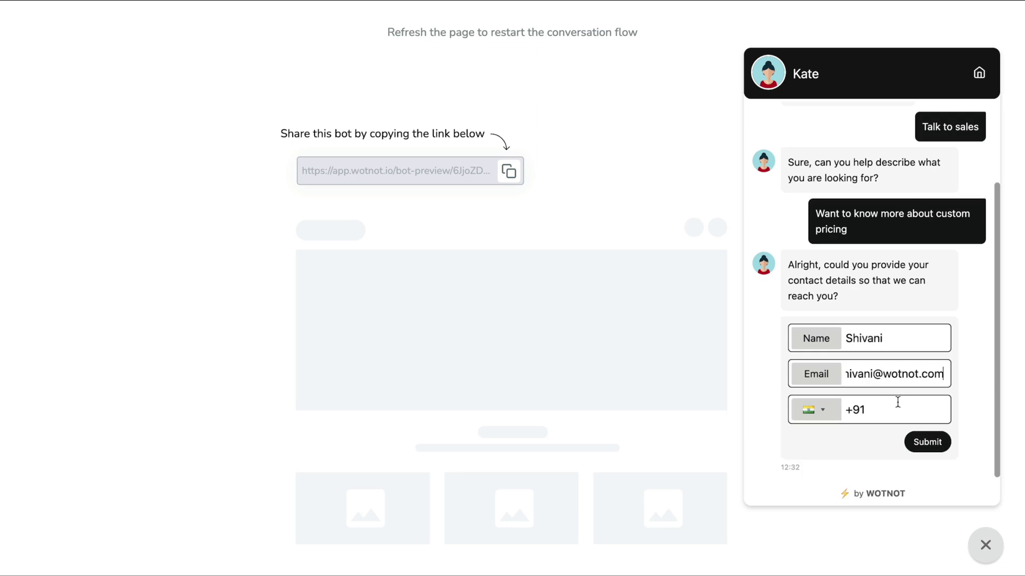
pyautogui.click(898, 404)
pyautogui.write('12345-67890')
pyautogui.click(928, 439)
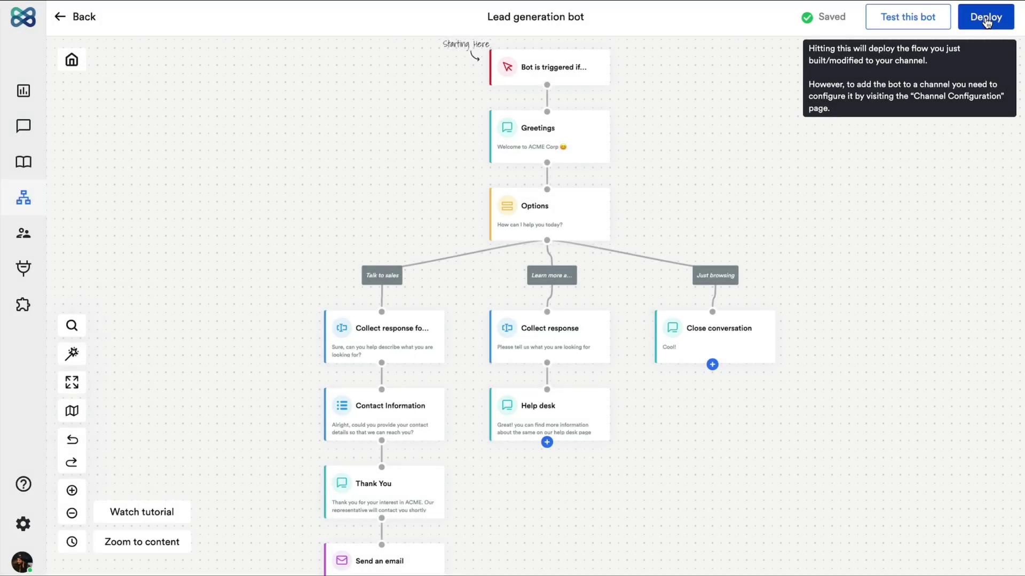
pyautogui.click(986, 22)
pyautogui.click(528, 265)
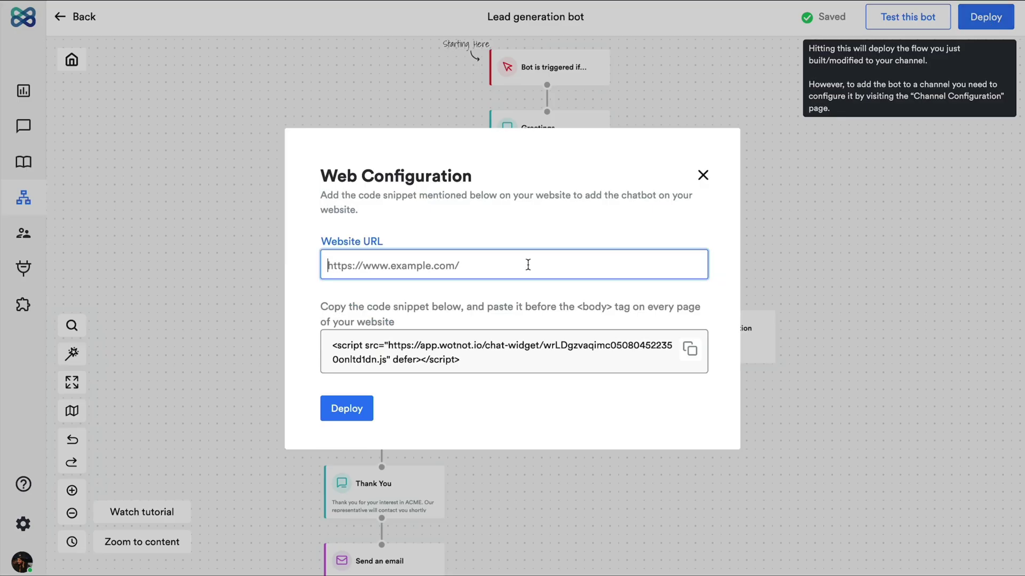
pyautogui.write('https://test.wotnot.io/')
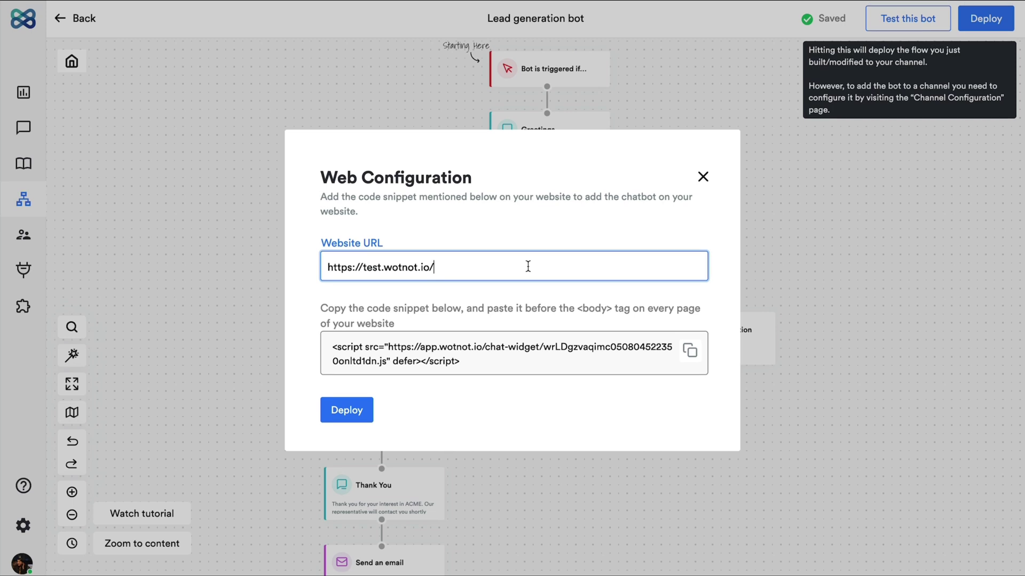
pyautogui.click(345, 411)
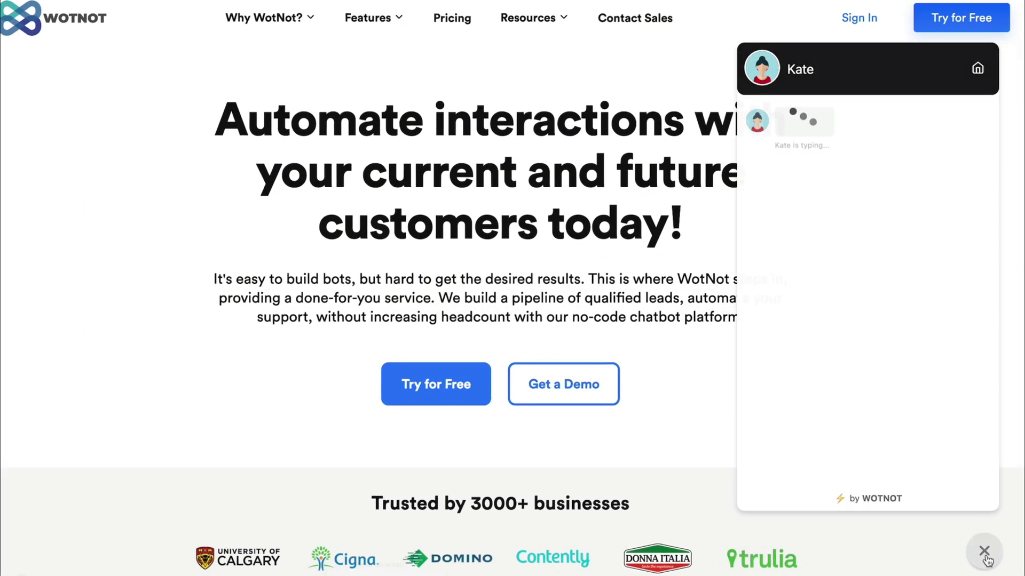
# Choose 'Learn more about ACME' in the live site's chat widget.
pyautogui.click(832, 245)
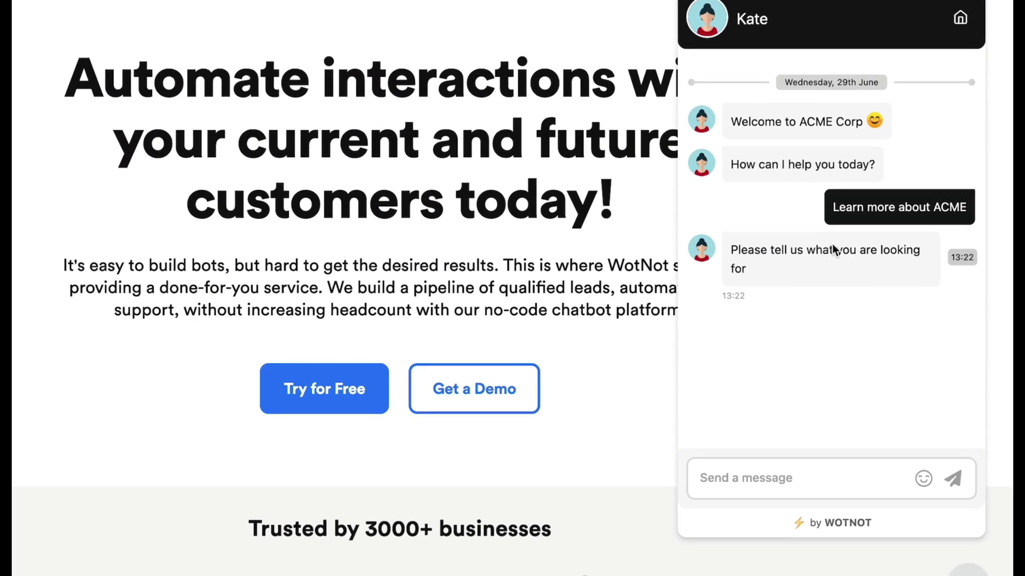
pyautogui.write('want to know about the')
pyautogui.write(' product feature')
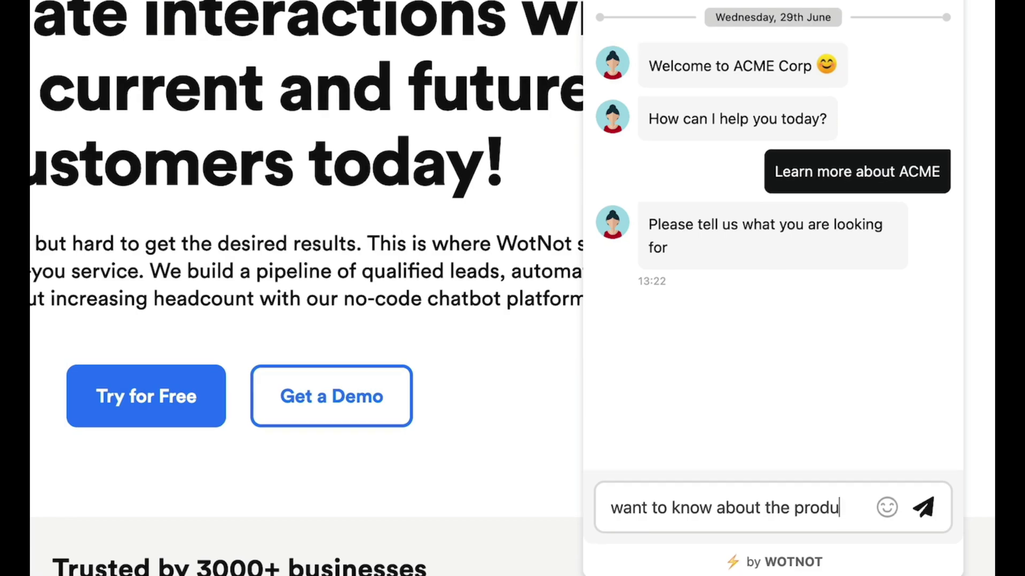